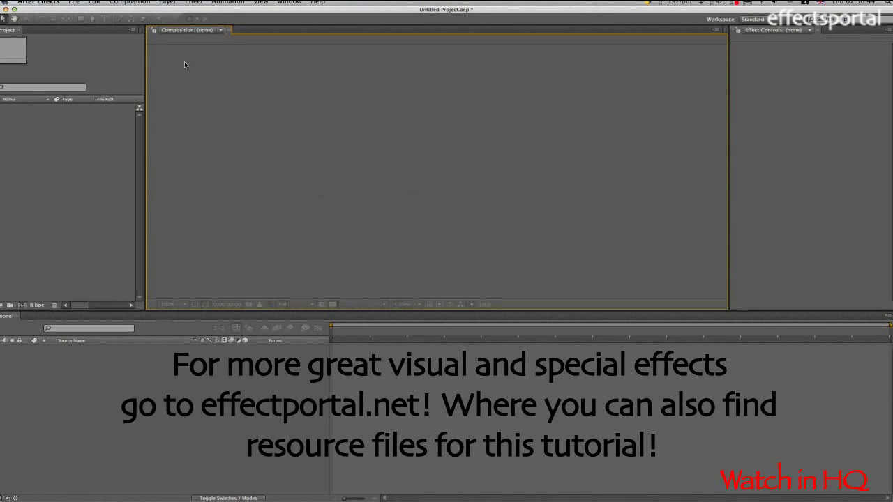
# Create a composition named GS from the HDTV 1080 25 preset (1920×1080, 25 fps)
pyautogui.click(129, 2)
pyautogui.click(138, 12)
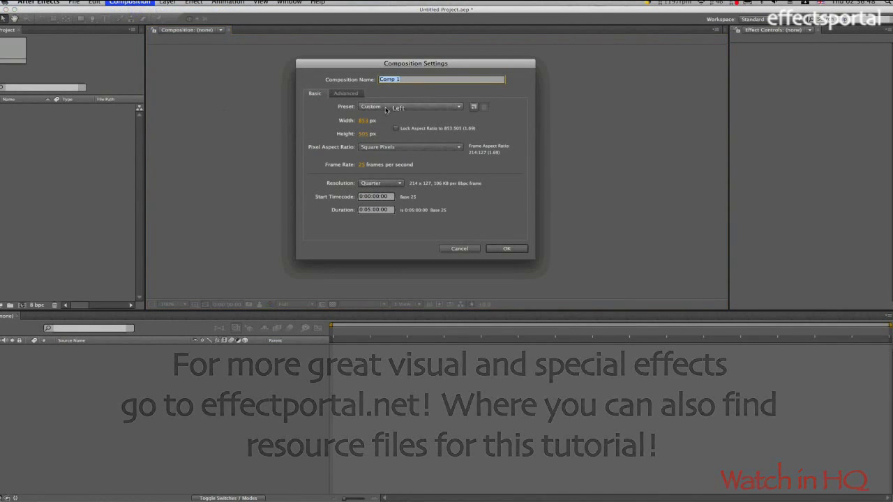
pyautogui.click(385, 108)
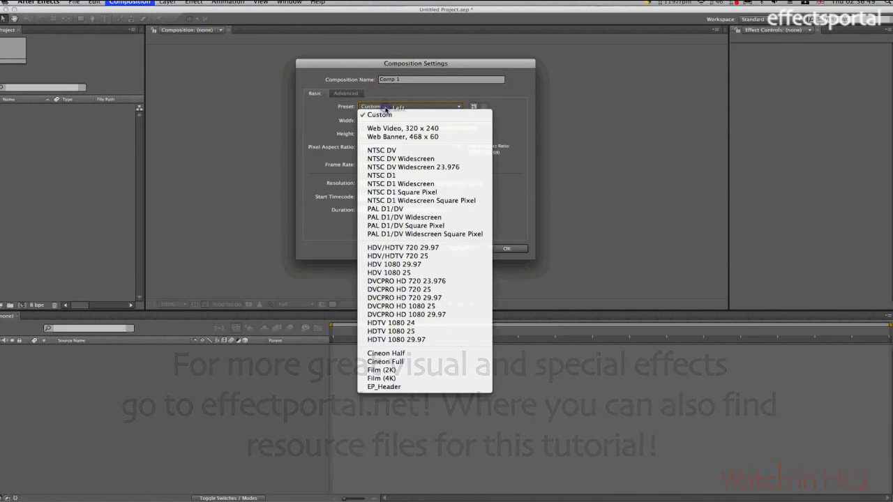
pyautogui.click(421, 331)
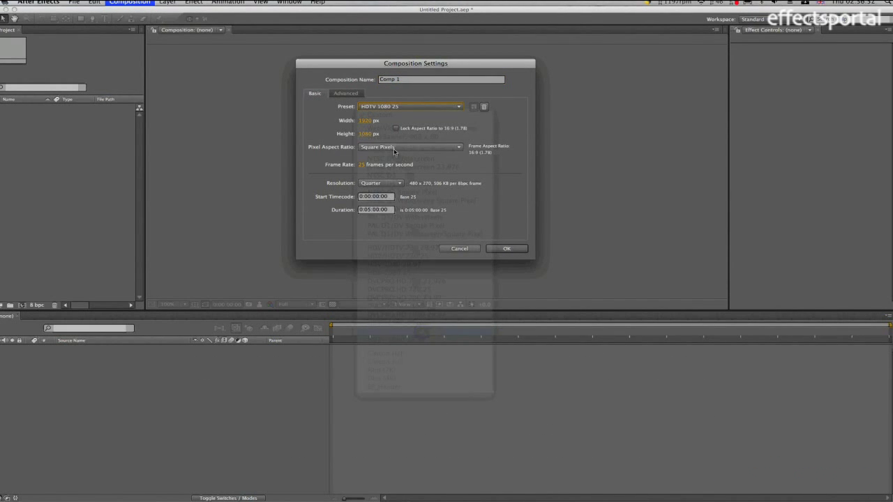
pyautogui.click(413, 78)
pyautogui.write('GS')
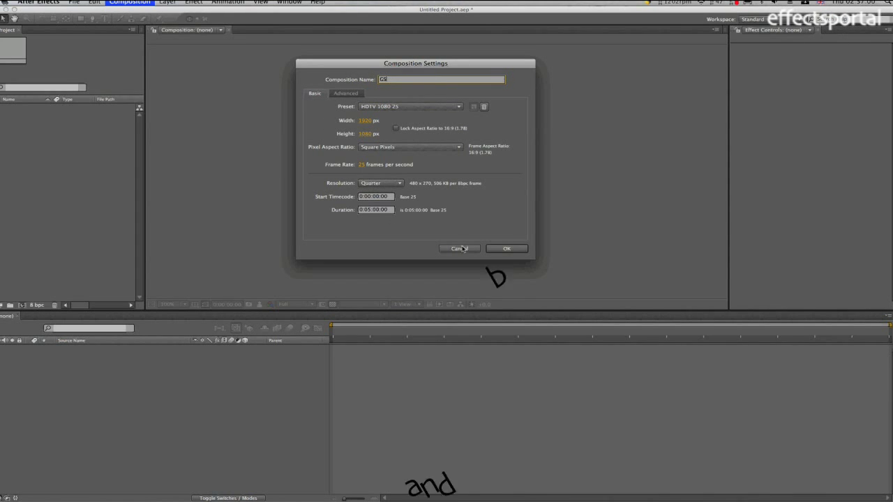
pyautogui.click(500, 249)
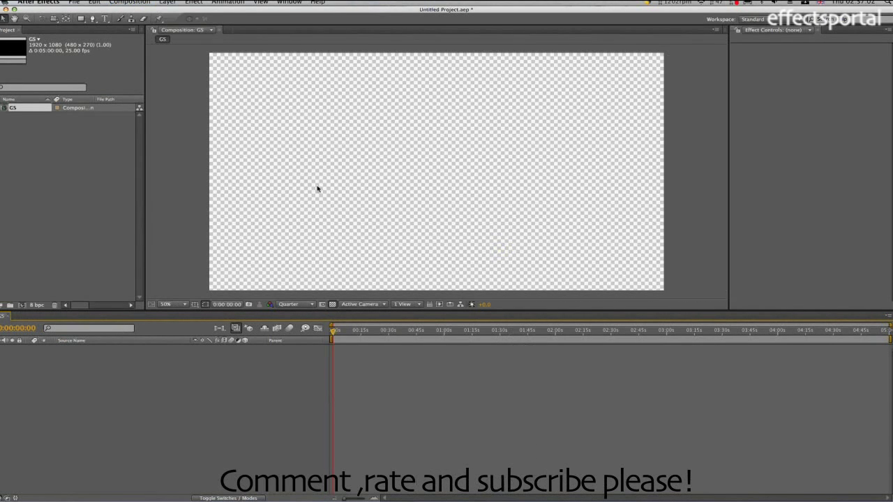
# Import greenscreen.mov and drag it into the GS timeline as layer 1
pyautogui.click(74, 2)
pyautogui.moveTo(108, 132)
pyautogui.click(218, 133)
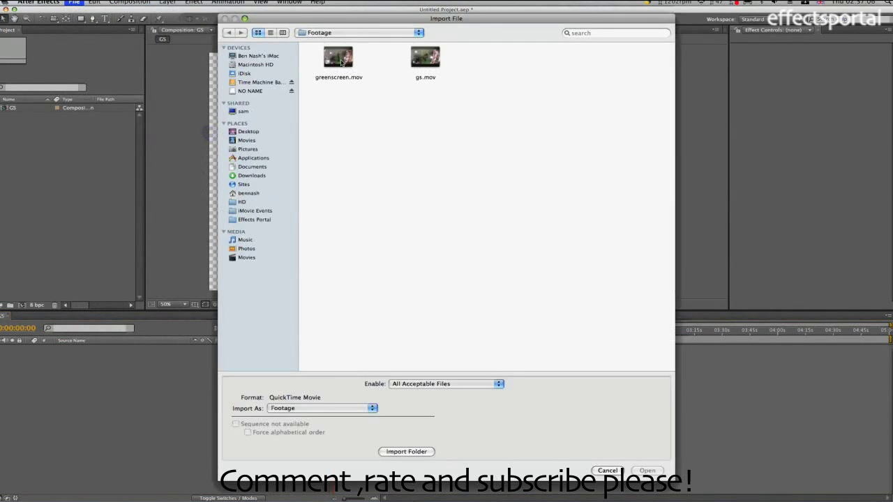
pyautogui.click(341, 60)
pyautogui.doubleClick(341, 60)
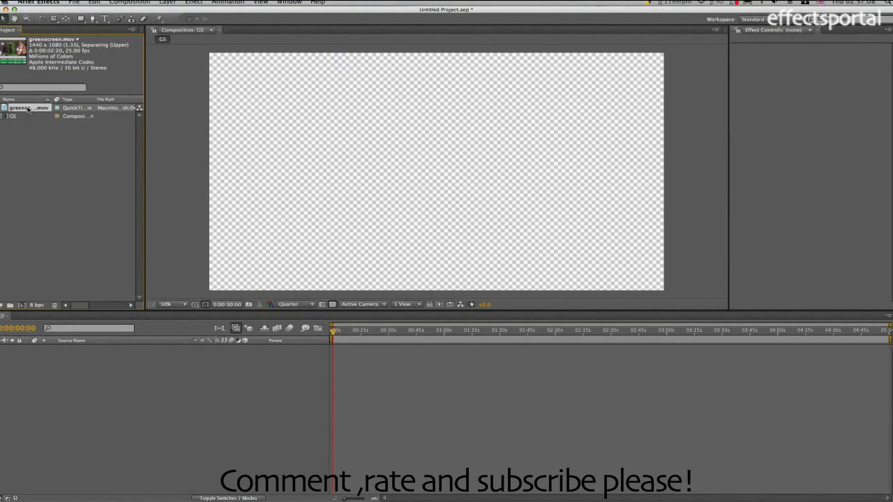
pyautogui.moveTo(28, 109); pyautogui.dragTo(108, 379)
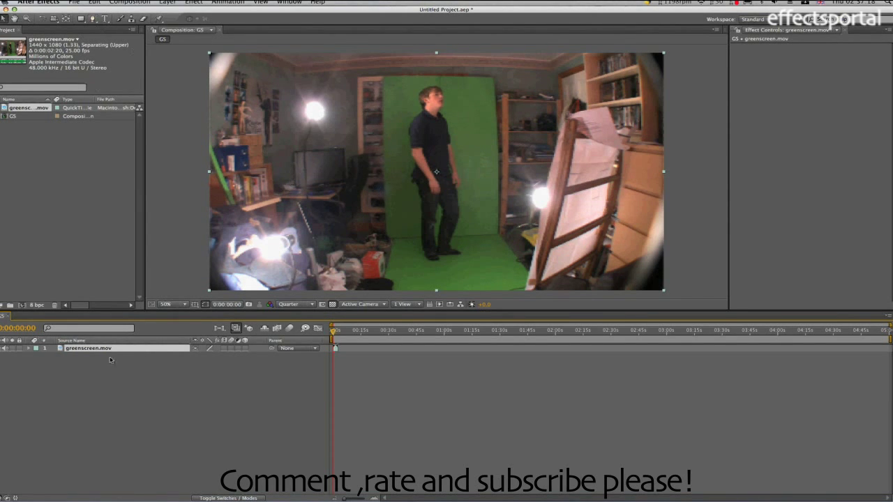
# Draw a closed Pen mask around the frame edges and the green backdrop outline
pyautogui.click(91, 20)
pyautogui.click(394, 237)
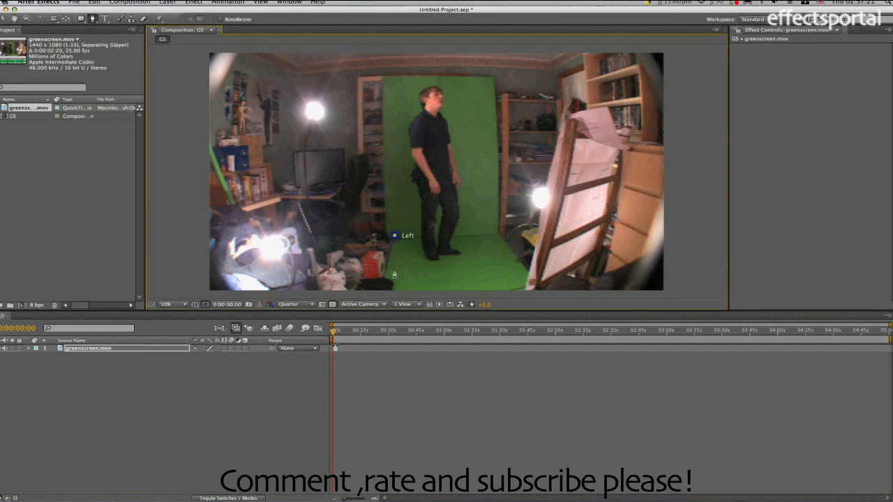
pyautogui.click(391, 280)
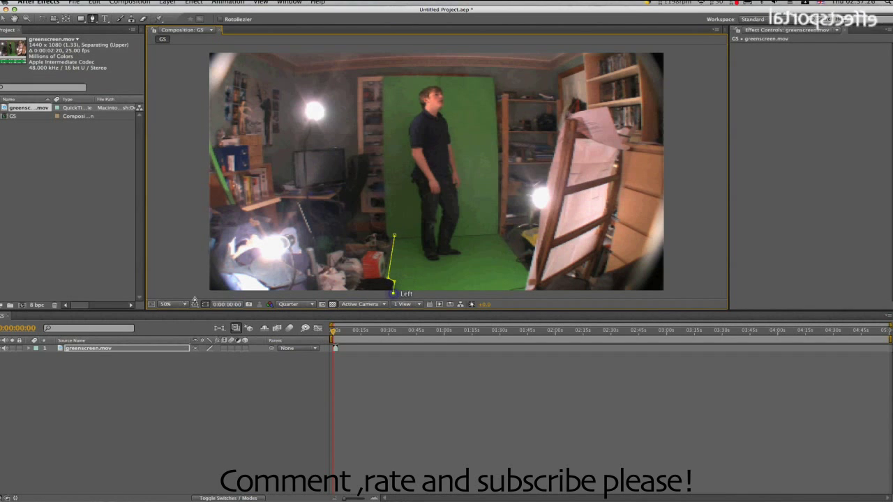
pyautogui.click(202, 291)
pyautogui.click(204, 51)
pyautogui.click(668, 51)
pyautogui.click(672, 295)
pyautogui.click(503, 293)
pyautogui.click(521, 276)
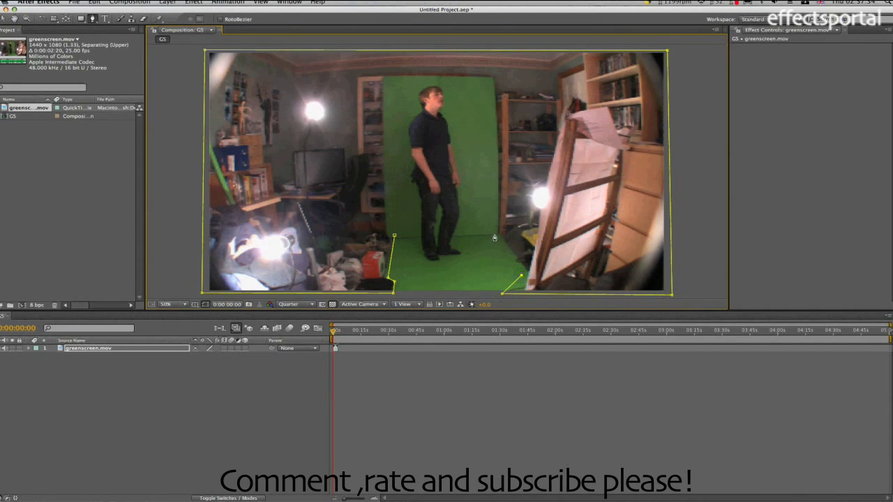
pyautogui.click(494, 235)
pyautogui.click(491, 81)
pyautogui.click(386, 78)
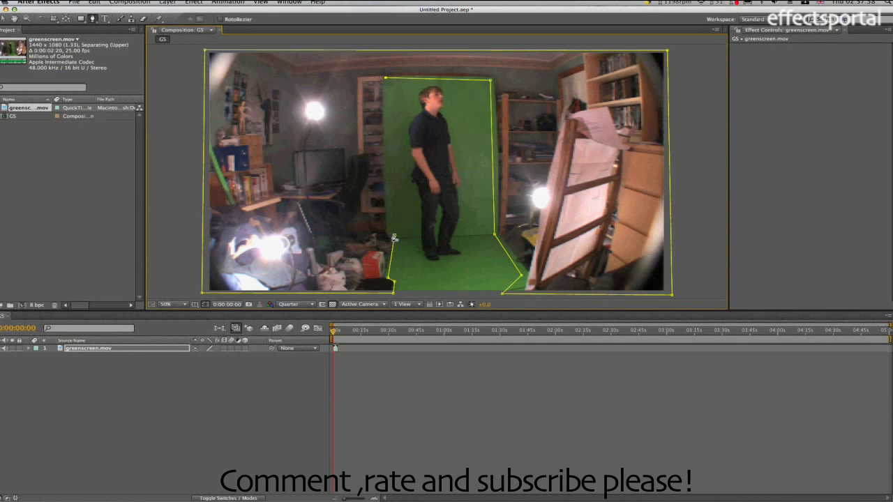
pyautogui.click(394, 235)
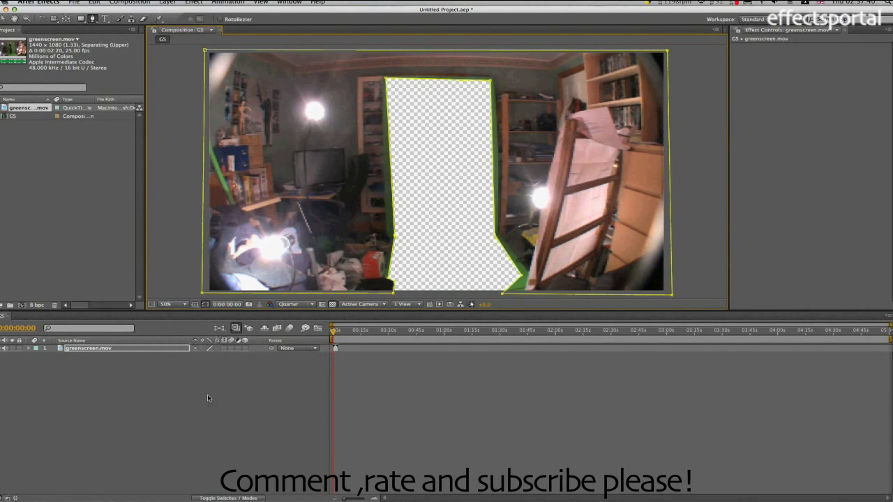
# Set the mask mode to Subtract so only the backdrop and person remain
pyautogui.press('m')
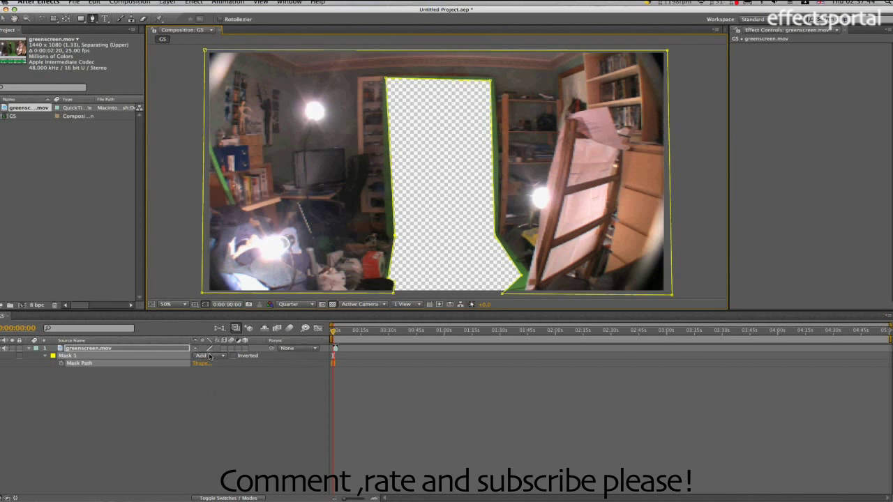
pyautogui.click(209, 356)
pyautogui.click(209, 364)
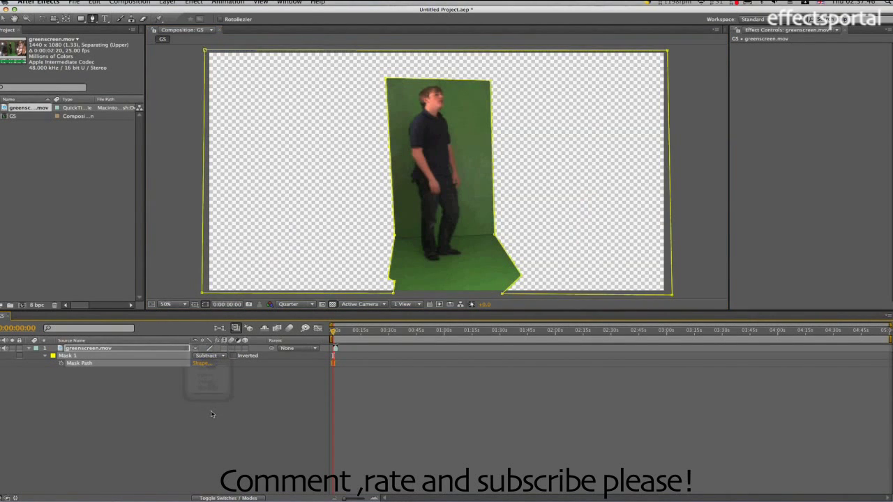
pyautogui.click(202, 411)
# Pre-compose the greenscreen.mov layer as 'greenscreen', moving all attributes into it
pyautogui.click(132, 348)
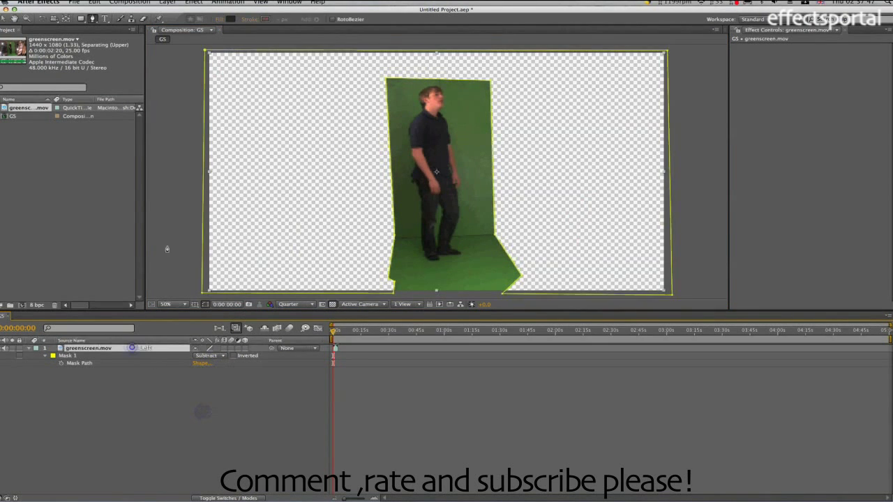
pyautogui.click(168, 2)
pyautogui.click(213, 296)
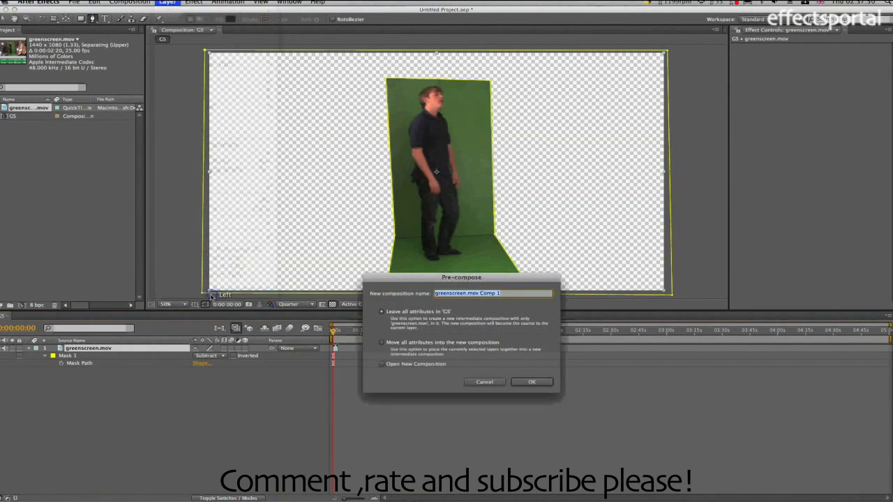
pyautogui.click(468, 293)
pyautogui.press('Delete')
pyautogui.press('Delete')
pyautogui.press('Delete')
pyautogui.press('Delete')
pyautogui.press('Delete')
pyautogui.press('Delete')
pyautogui.press('Delete')
pyautogui.press('Delete')
pyautogui.press('Delete')
pyautogui.press('Delete')
pyautogui.press('Delete')
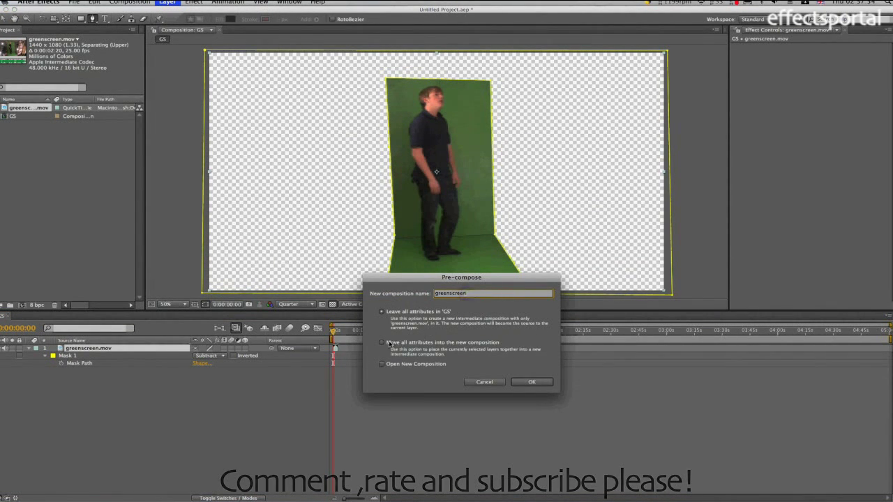
pyautogui.click(397, 342)
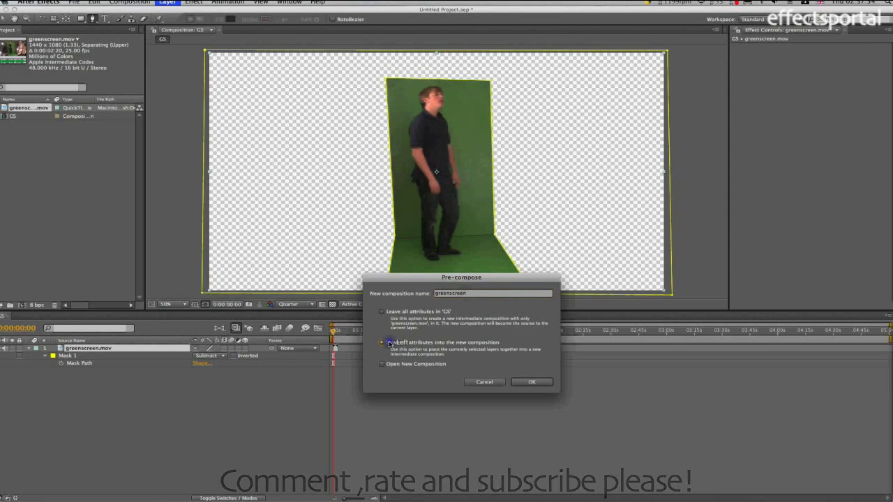
pyautogui.click(529, 382)
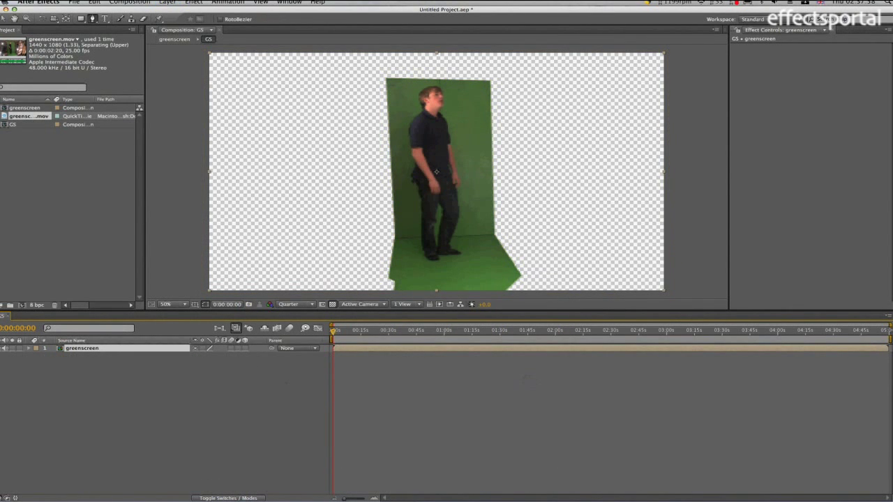
# Apply Keylight (1.2) and sample the green screen as the Screen Colour
pyautogui.click(193, 2)
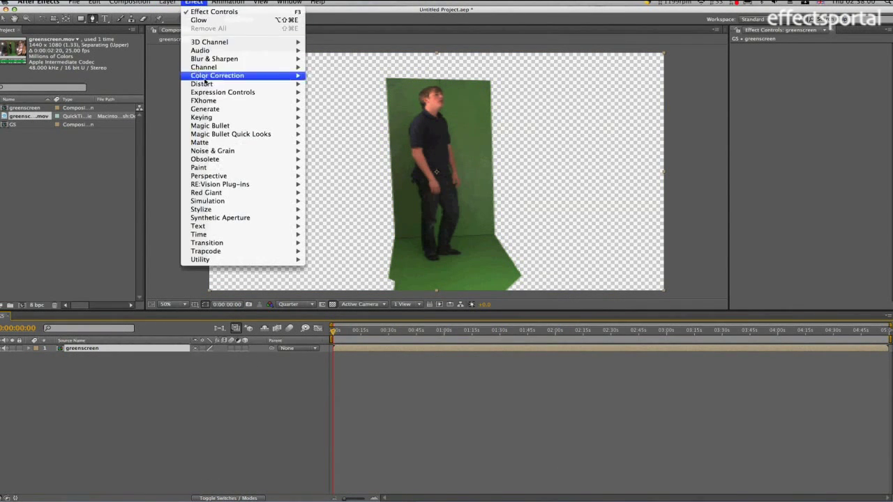
pyautogui.moveTo(230, 118)
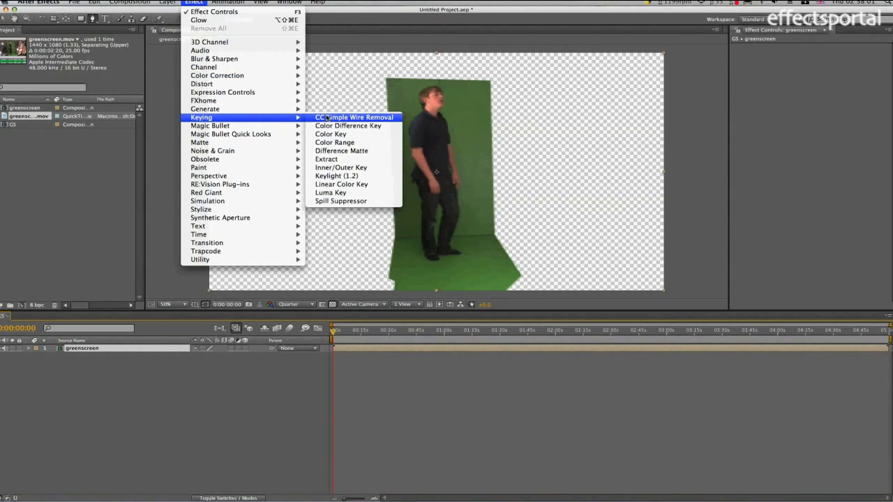
pyautogui.click(342, 177)
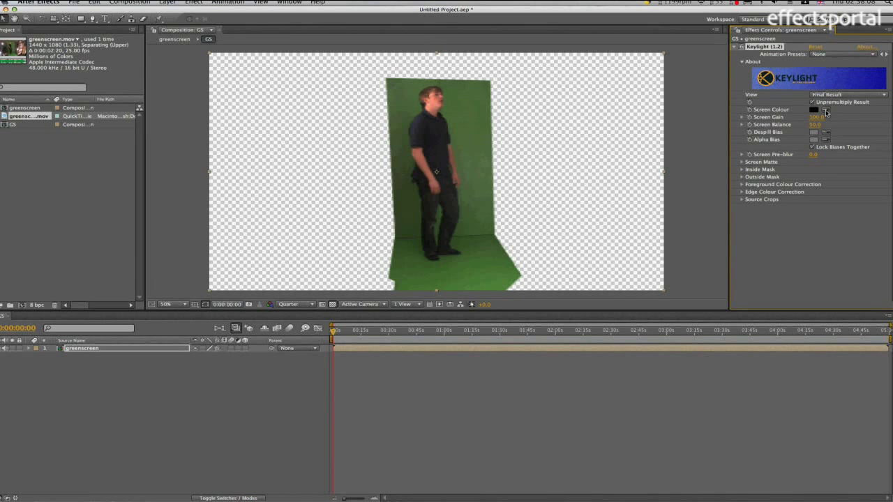
pyautogui.click(826, 111)
pyautogui.click(467, 146)
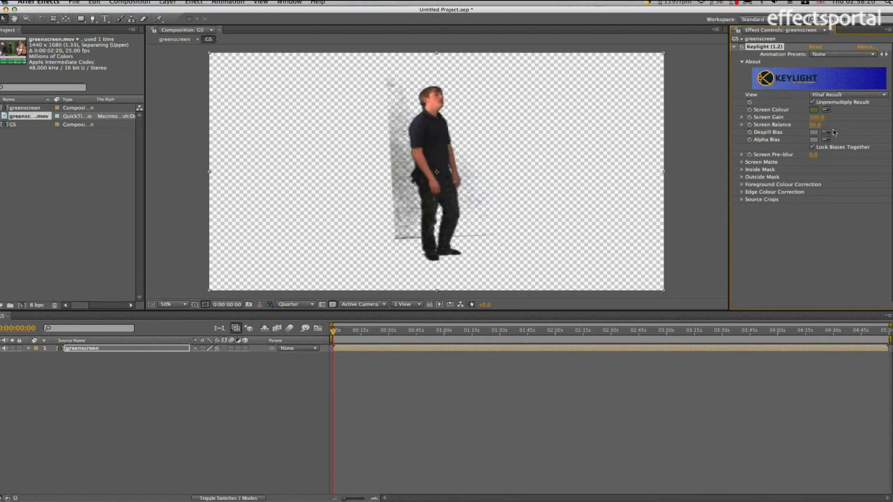
# In the Screen Matte view, raise Keylight's Clip Black to 62
pyautogui.click(836, 94)
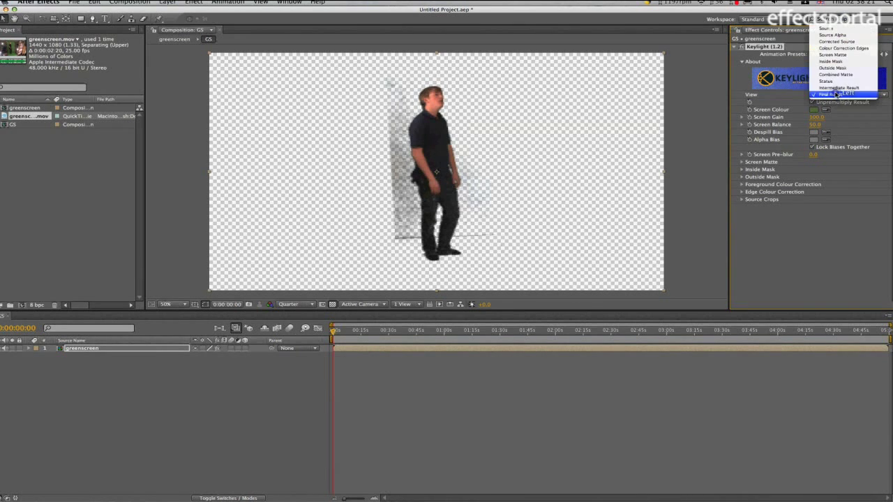
pyautogui.click(835, 55)
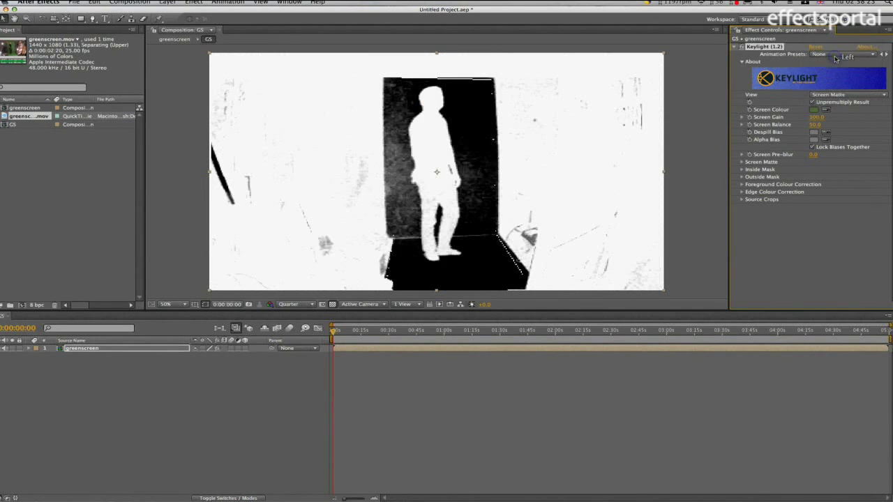
pyautogui.click(742, 163)
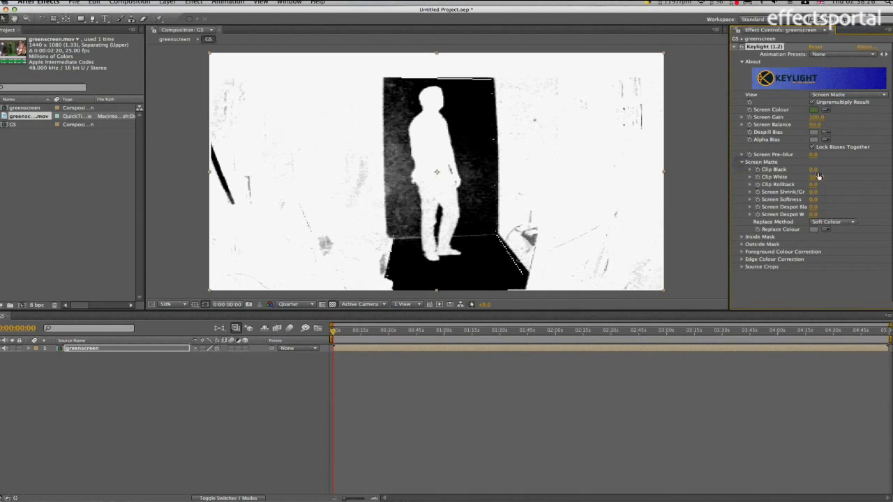
pyautogui.moveTo(812, 169); pyautogui.dragTo(541, 175)
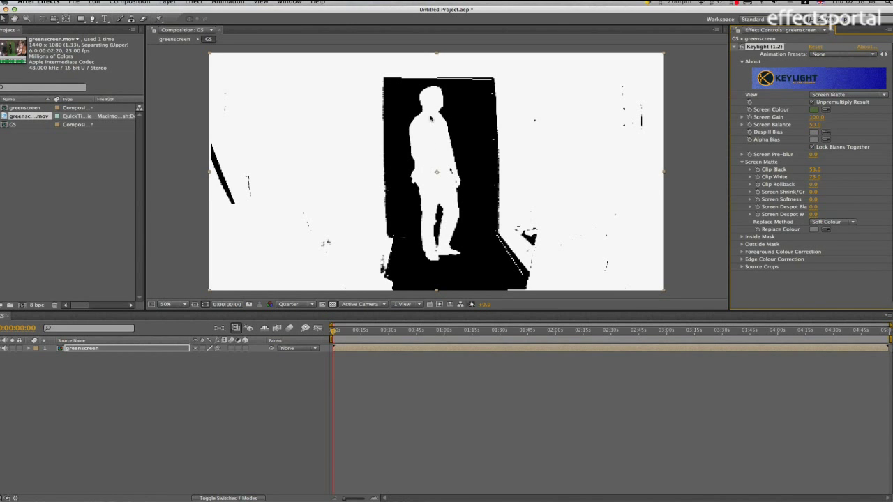
pyautogui.click(825, 95)
pyautogui.click(830, 134)
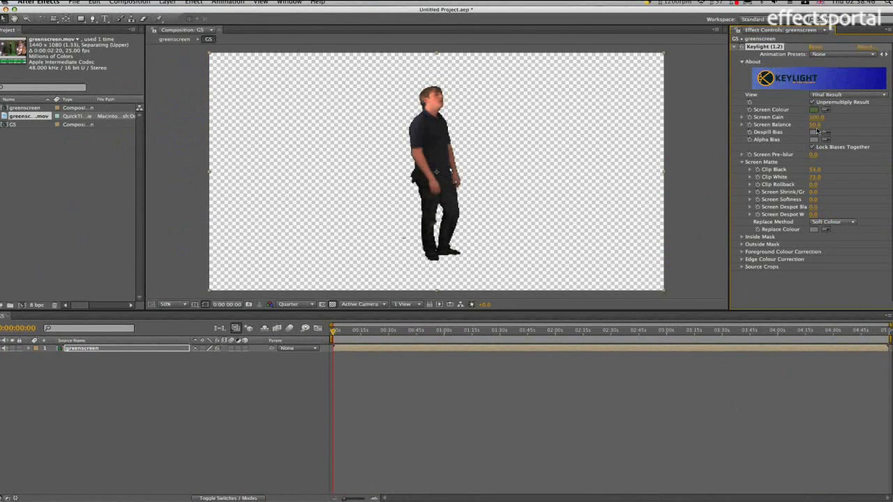
# Lower Clip White to 64 in the Screen Matte view, then return to Final Result
pyautogui.click(845, 95)
pyautogui.click(844, 56)
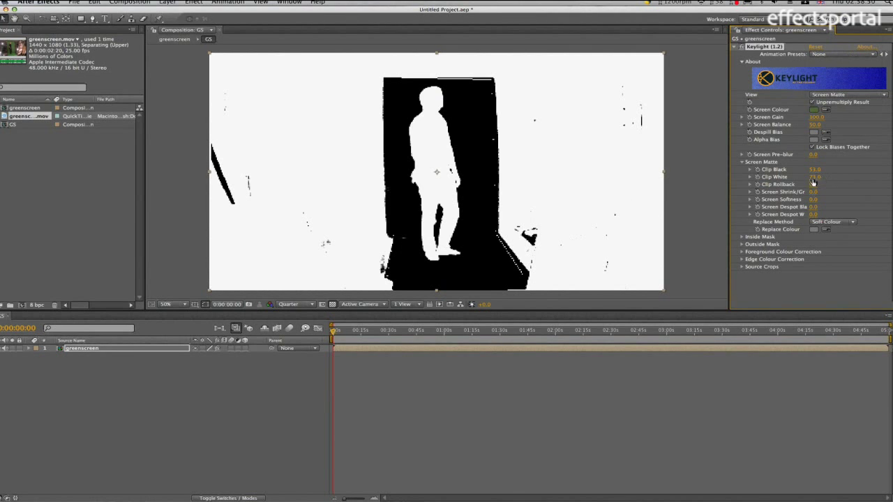
pyautogui.moveTo(815, 180); pyautogui.dragTo(818, 170)
pyautogui.click(839, 91)
pyautogui.click(841, 131)
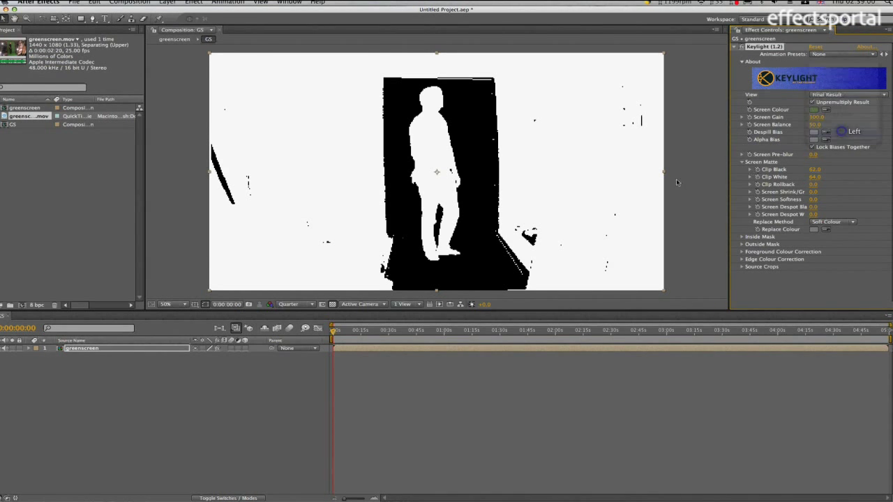
pyautogui.click(678, 183)
# Set the viewer to Full resolution and zoom in to inspect the figure's edges
pyautogui.click(534, 188)
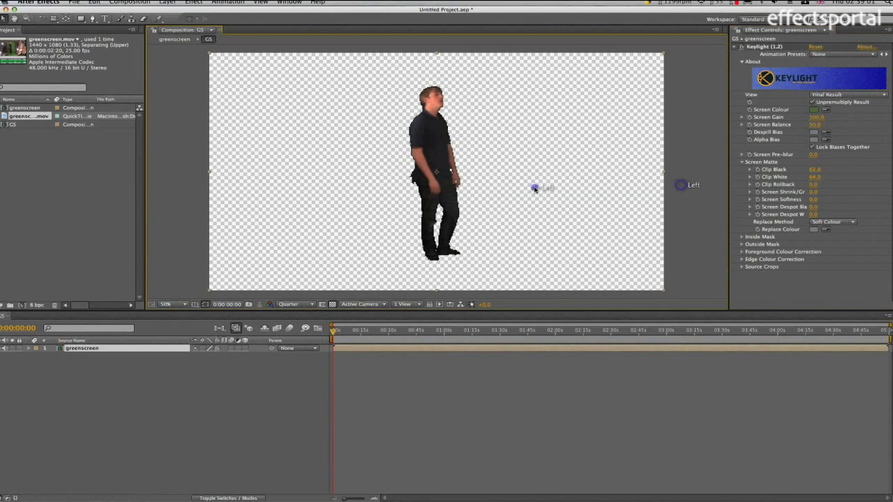
pyautogui.click(312, 305)
pyautogui.click(295, 325)
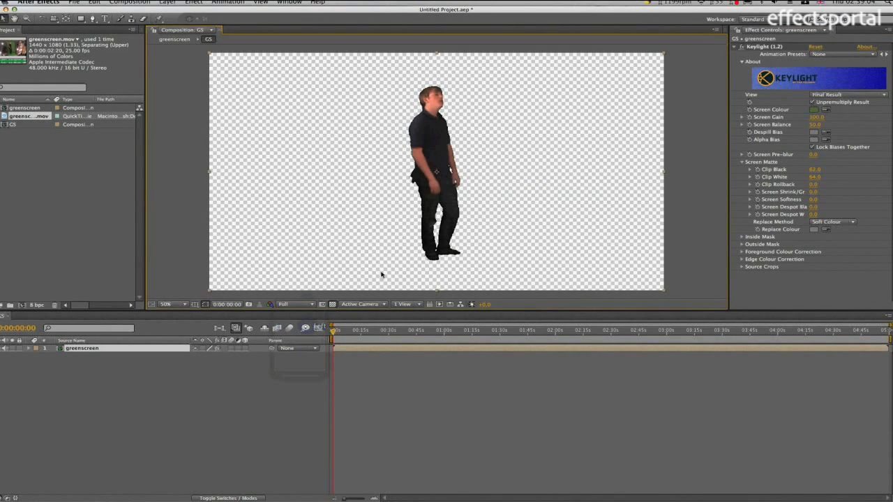
pyautogui.scroll(6, 457, 206)
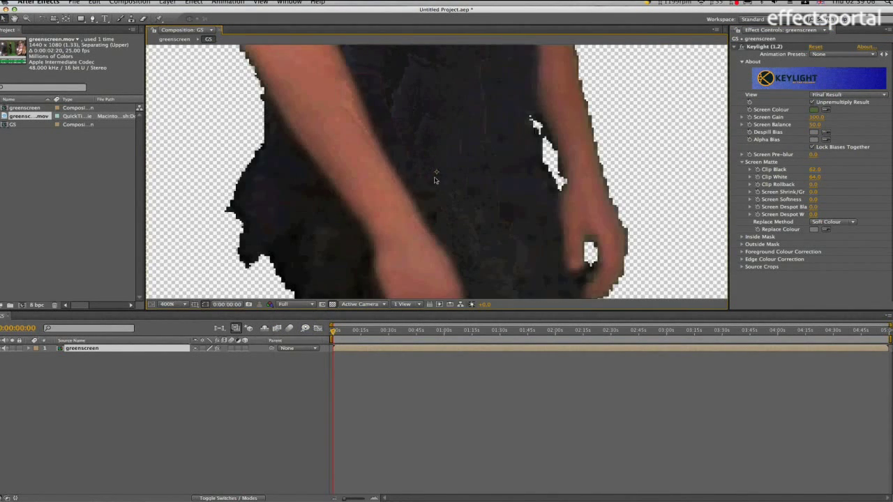
pyautogui.moveTo(377, 127); pyautogui.dragTo(471, 230)
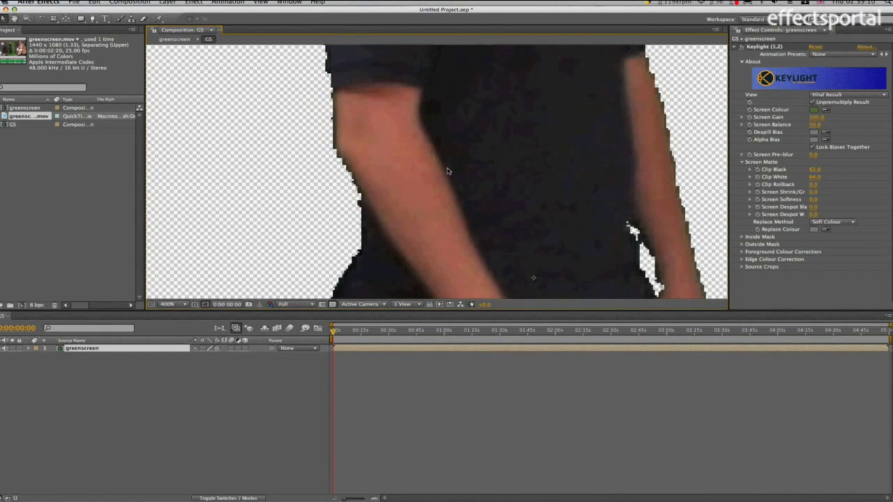
pyautogui.scroll(-2, 448, 170)
pyautogui.moveTo(450, 175); pyautogui.dragTo(480, 222)
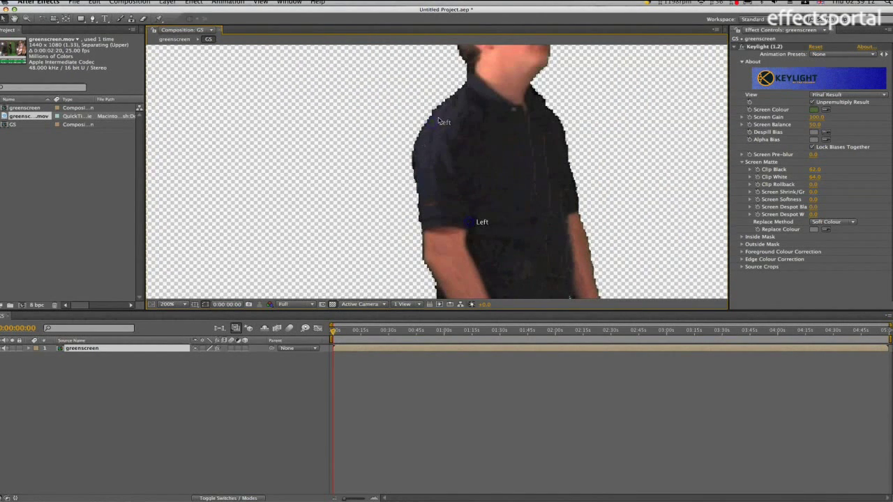
pyautogui.scroll(-4, 439, 122)
pyautogui.moveTo(415, 237); pyautogui.dragTo(397, 201)
pyautogui.click(317, 241)
# Add Simple Choker to the keyed layer with Choke Matte set to 0.8
pyautogui.click(193, 2)
pyautogui.moveTo(218, 144)
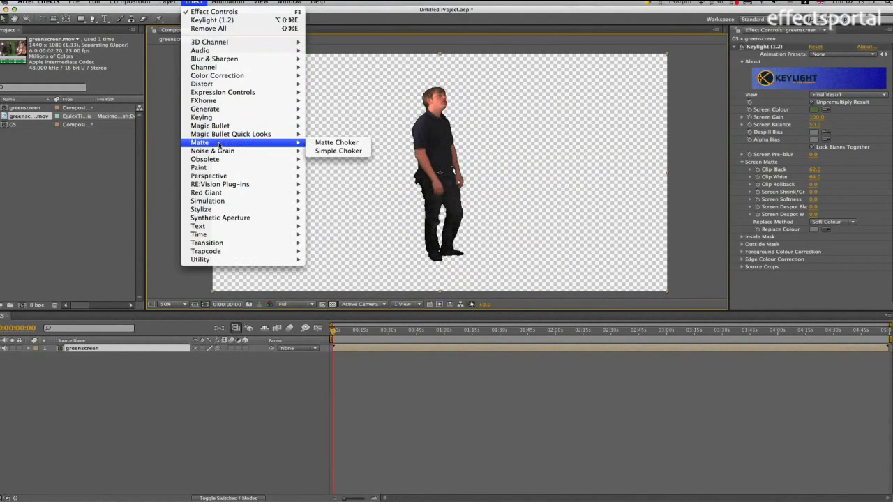
pyautogui.click(338, 150)
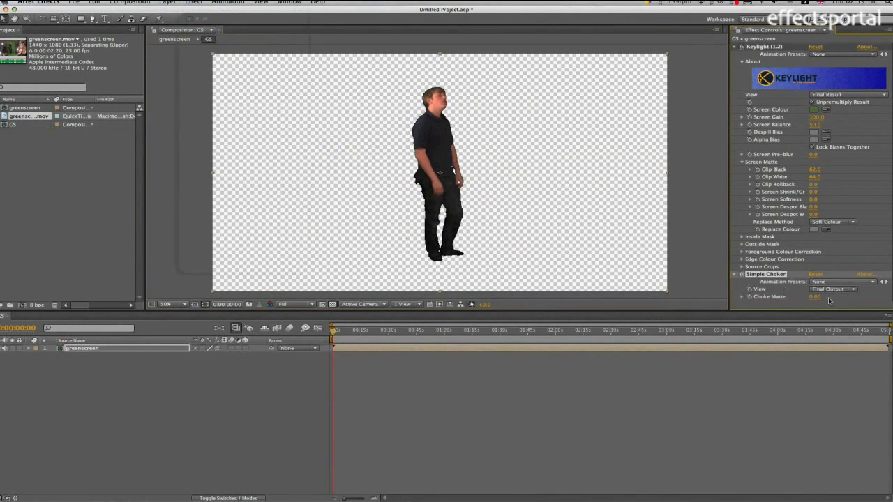
pyautogui.click(814, 297)
pyautogui.write('0.5')
pyautogui.press('Return')
pyautogui.click(814, 298)
pyautogui.press('Return')
pyautogui.click(707, 370)
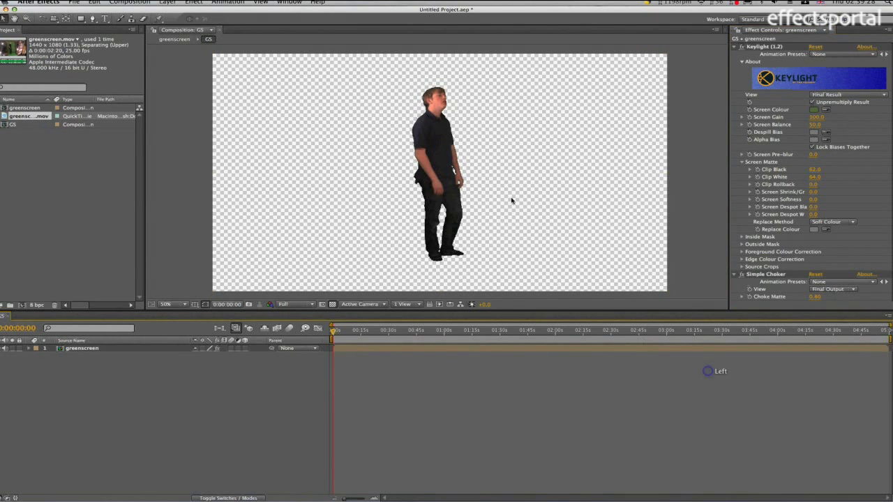